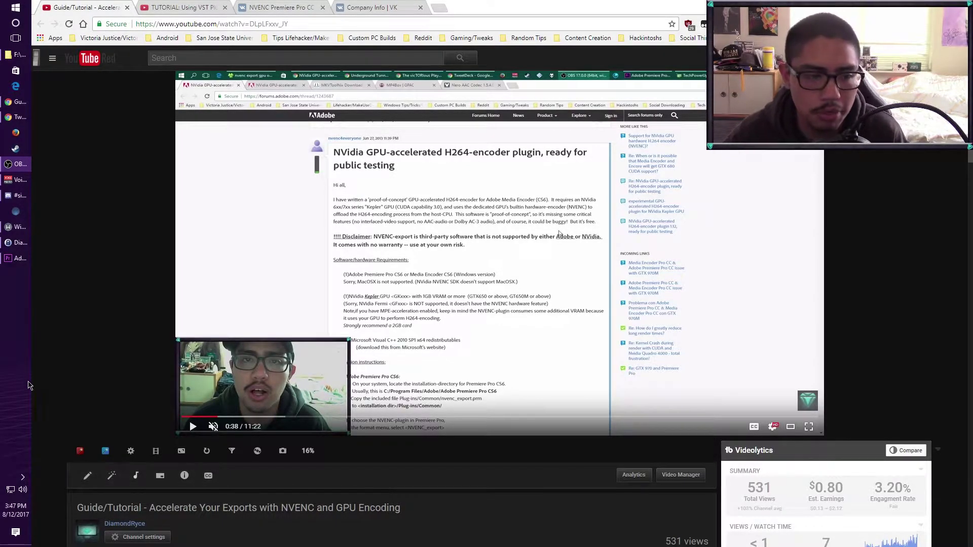
left_click(19, 258)
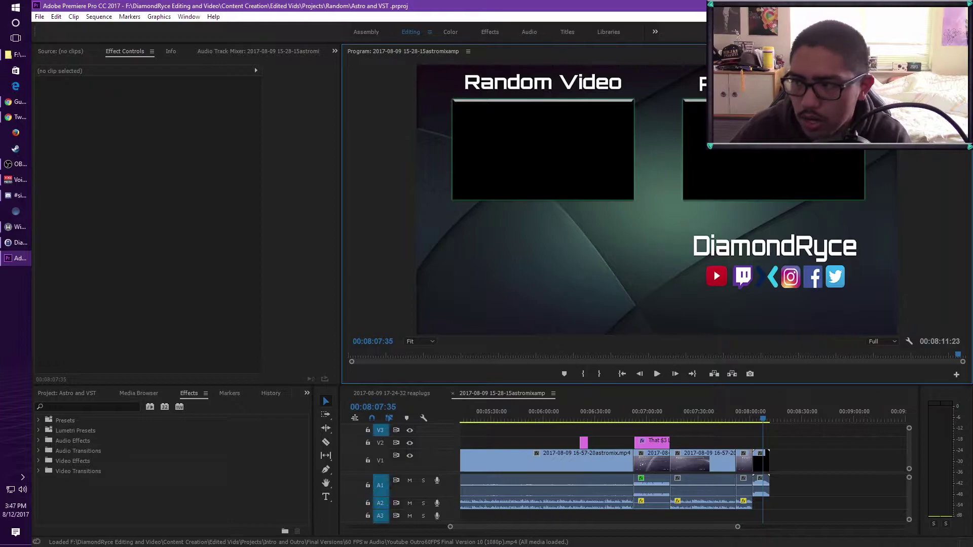
key("alt+Tab")
left_click_drag(659, 86, 546, 66)
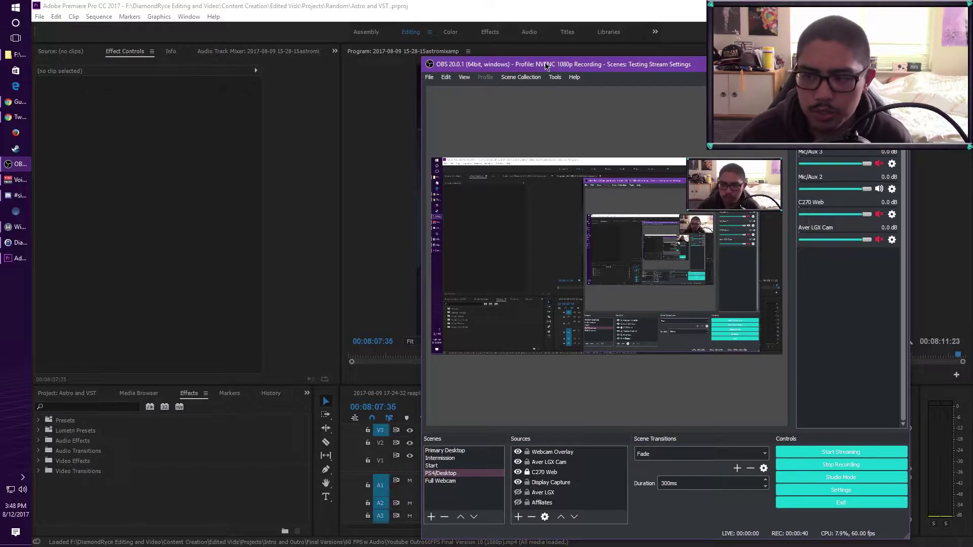
left_click(527, 55)
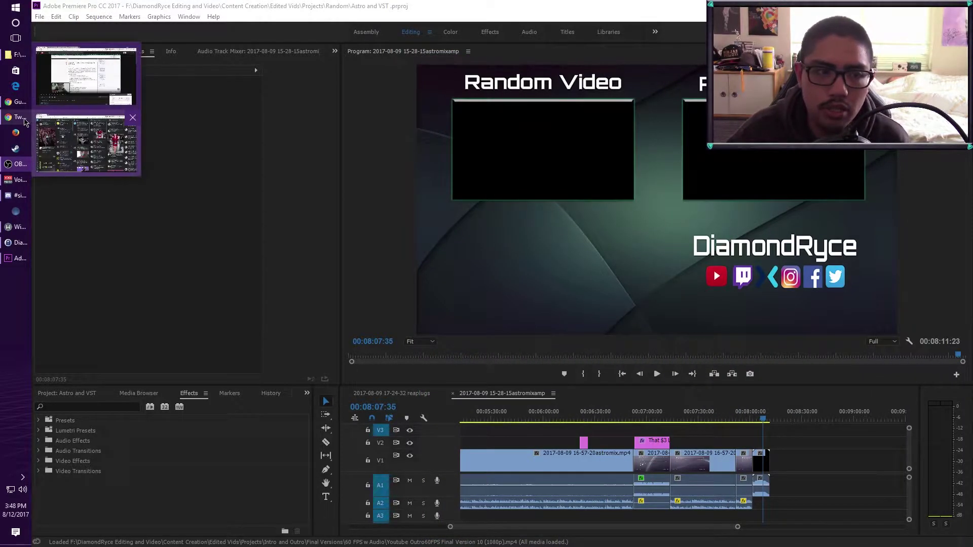
Switch to Chrome, open the VK topic about the NVENC Premiere patch, and try downloading gpu_patch.bin from its patcher link
left_click(64, 98)
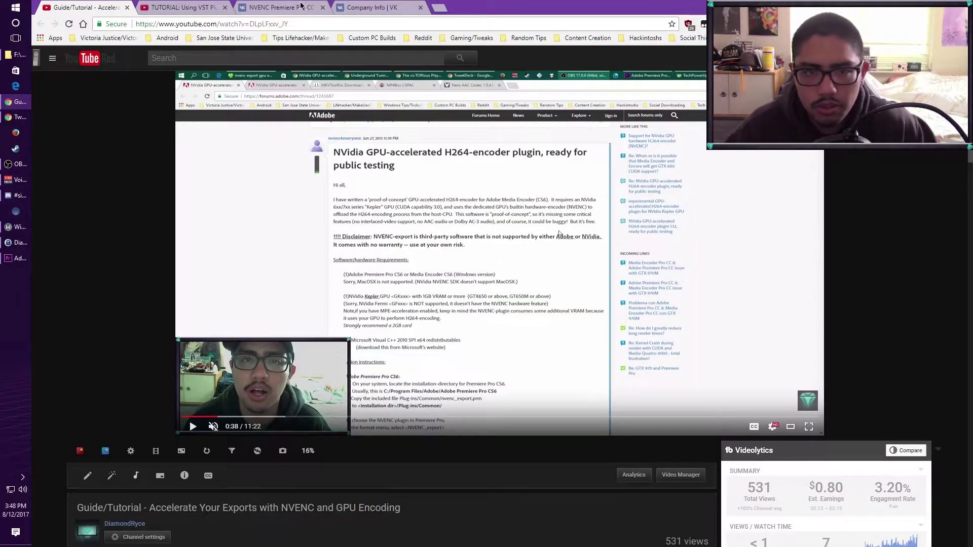
left_click(280, 7)
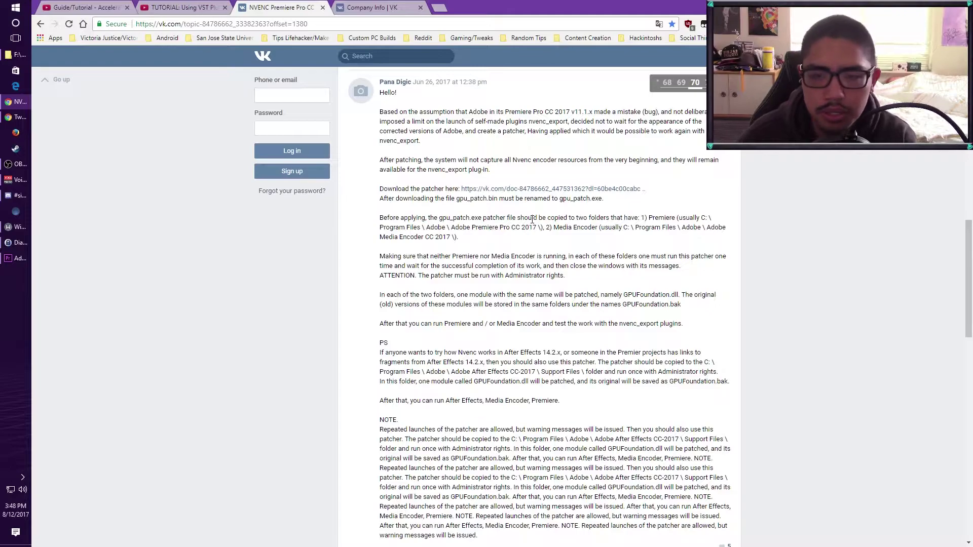
left_click(585, 195)
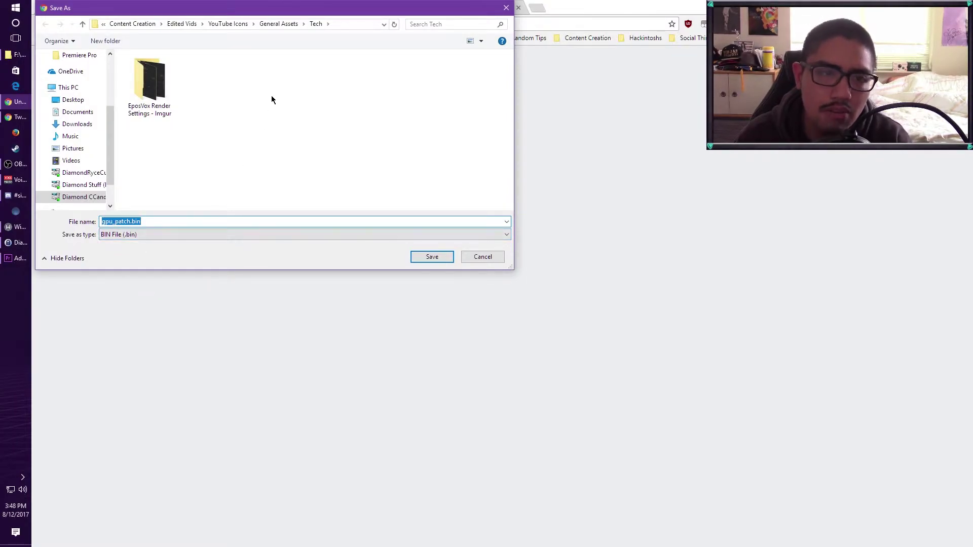
left_click(482, 256)
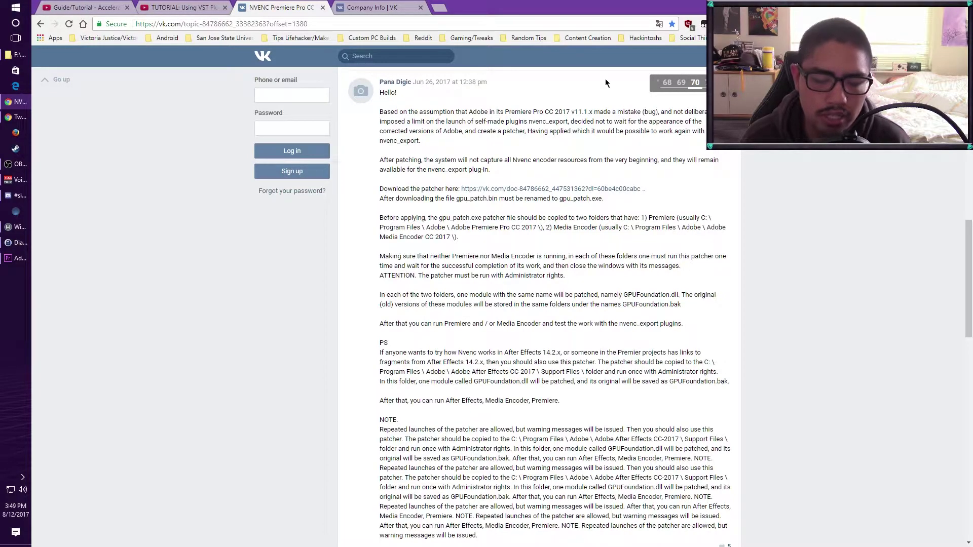
In a new File Explorer tab, open the folder C:\Program Files\Adobe\Adobe Premiere Pro CC 2017
left_click(17, 54)
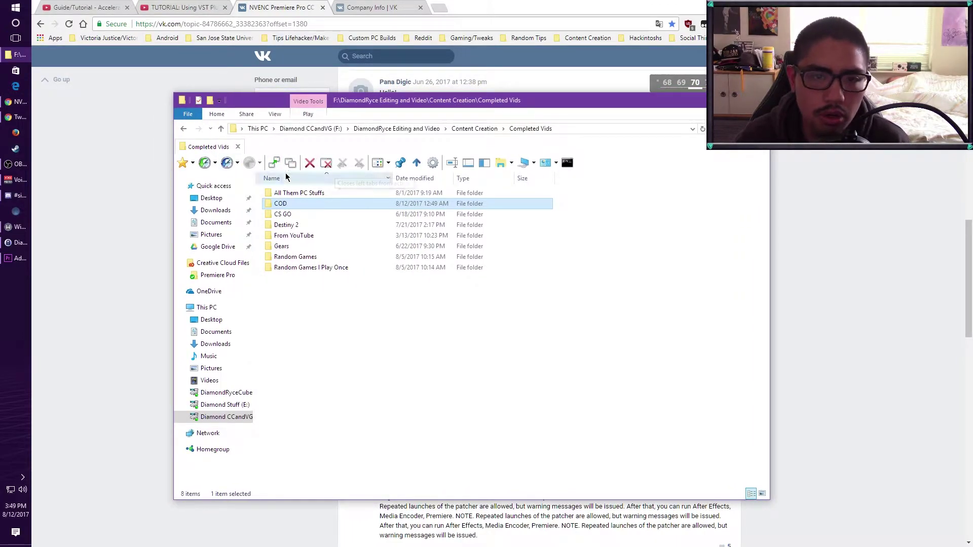
left_click(274, 163)
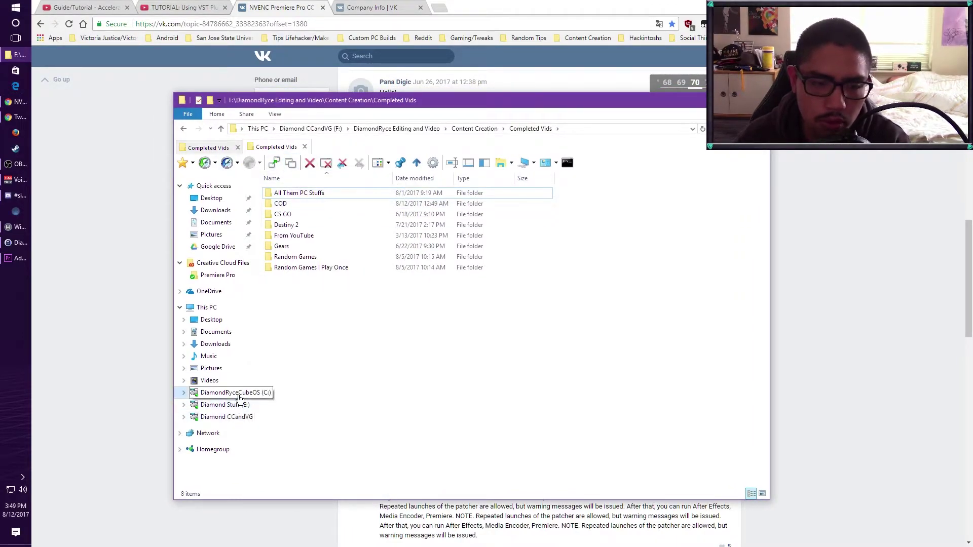
left_click(238, 394)
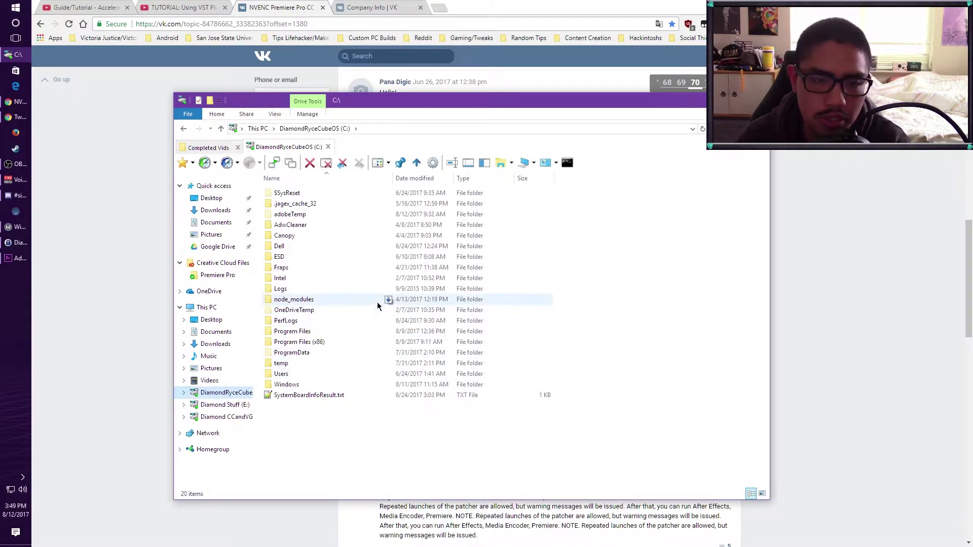
double_click(283, 331)
double_click(287, 203)
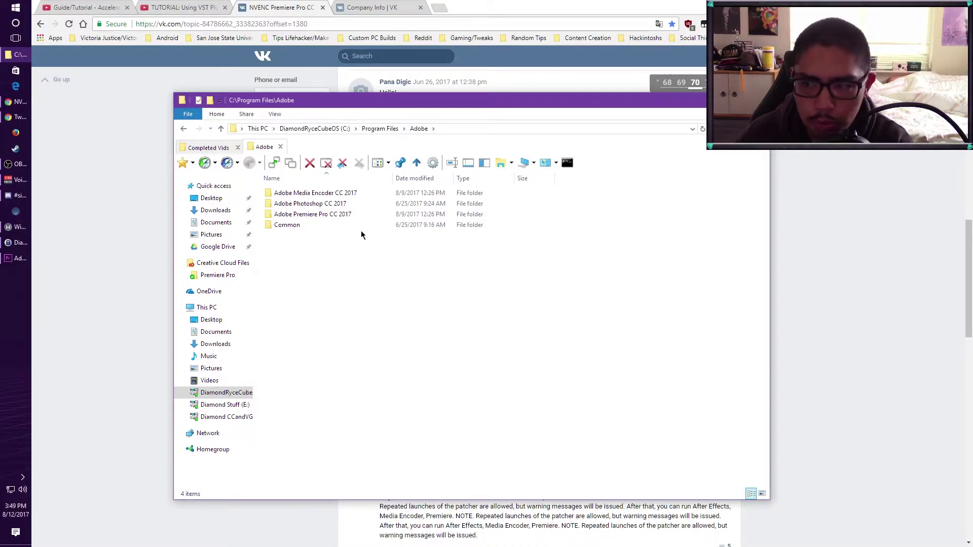
double_click(333, 218)
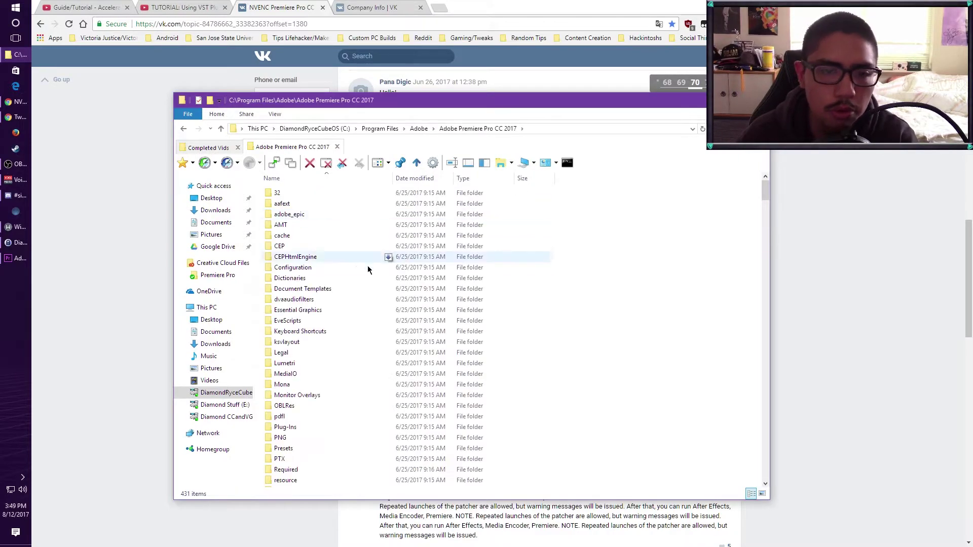
Run gpu_patch.exe from the Premiere Pro folder as administrator and close its console window
mouse_move(572, 104)
left_mouse_down()
mouse_move(735, 94)
mouse_move(620, 122)
mouse_move(513, 126)
mouse_move(524, 233)
mouse_move(539, 231)
mouse_move(565, 116)
left_mouse_up()
left_click_drag(782, 203, 780, 314)
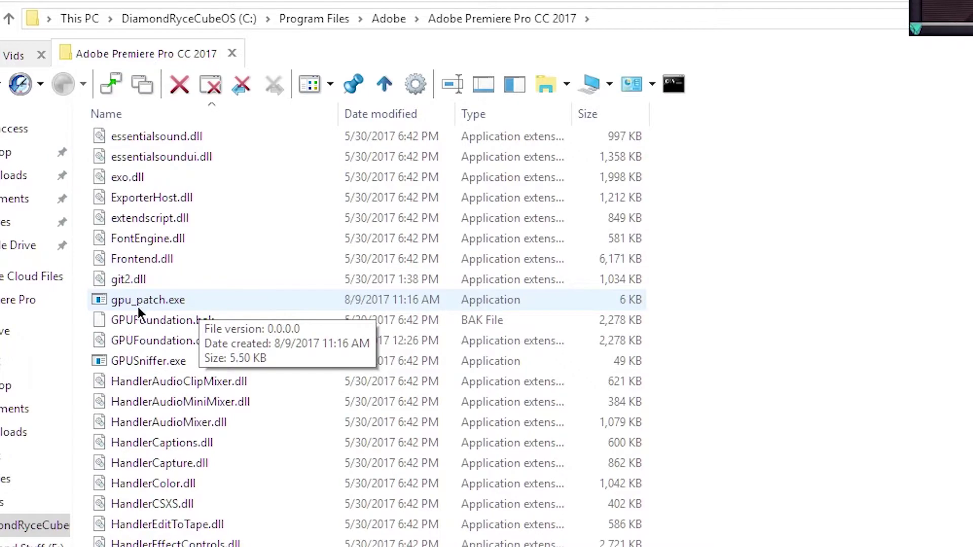
right_click(166, 300)
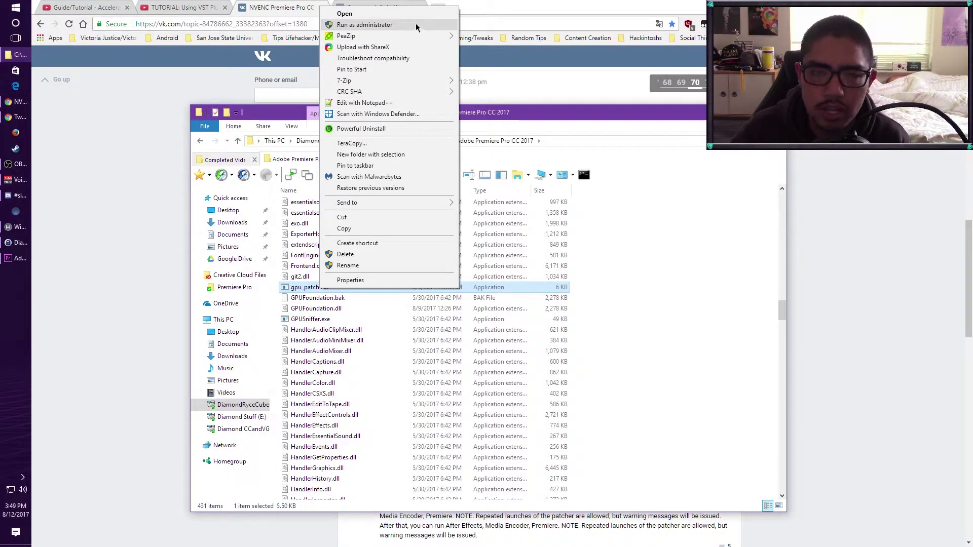
left_click(422, 24)
left_click(434, 401)
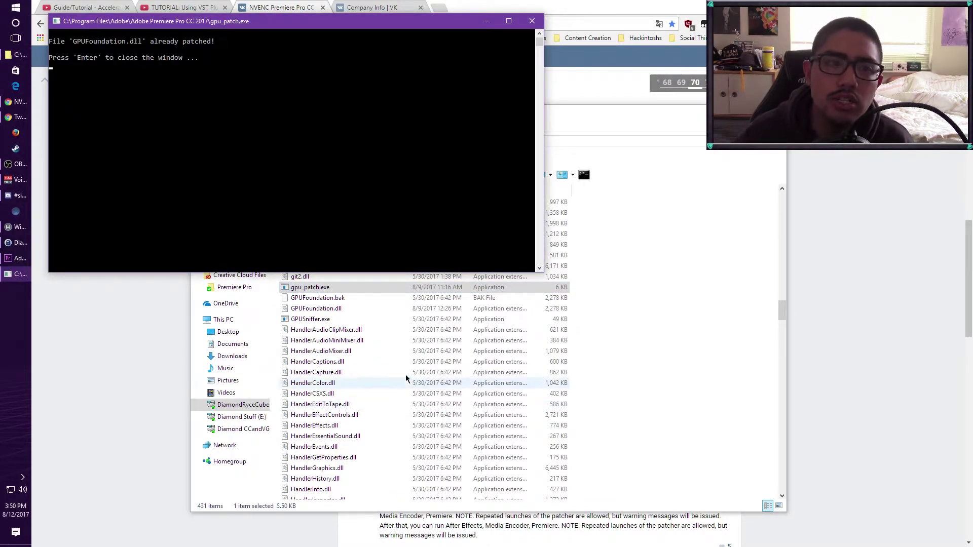
left_click_drag(258, 23, 615, 182)
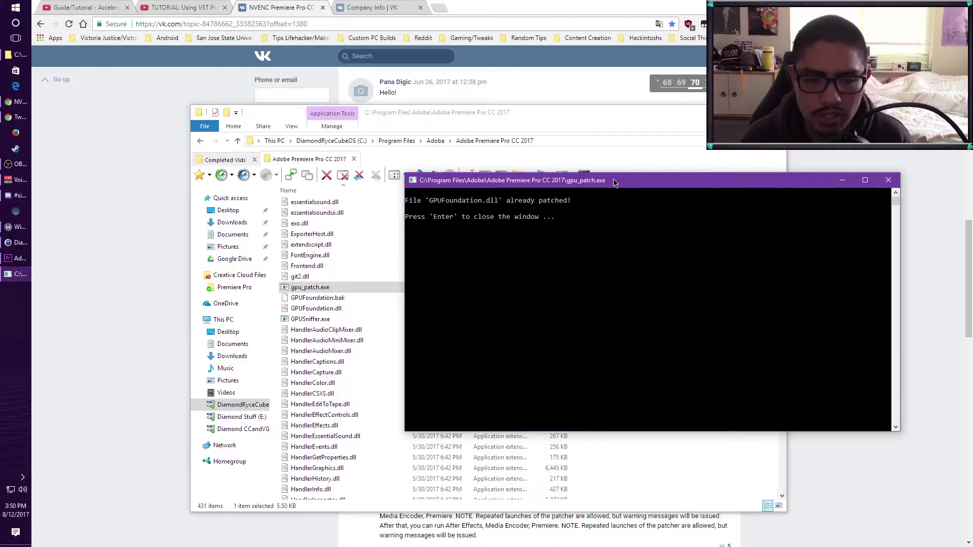
left_click(889, 181)
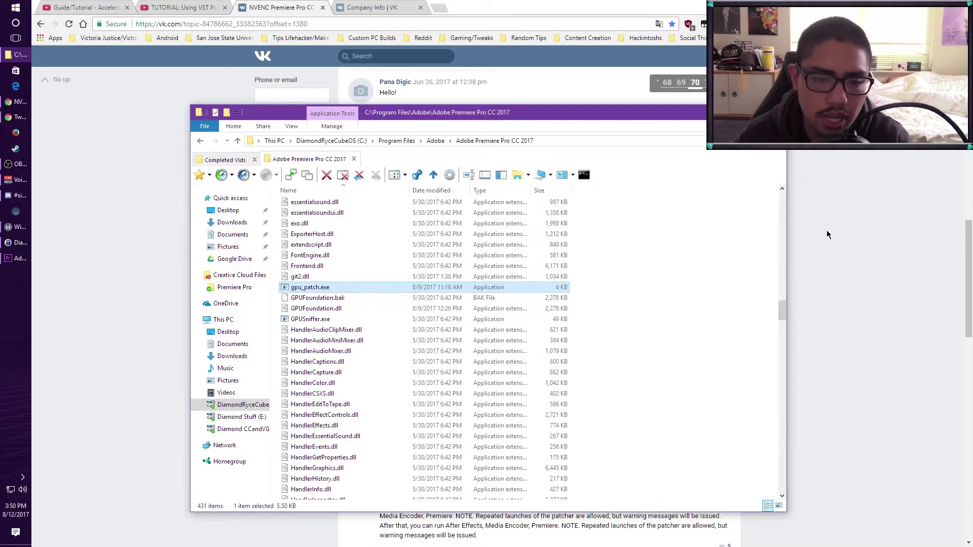
Select the GPUFoundation.bak and GPUFoundation.dll files in the Premiere Pro folder
left_click(621, 314)
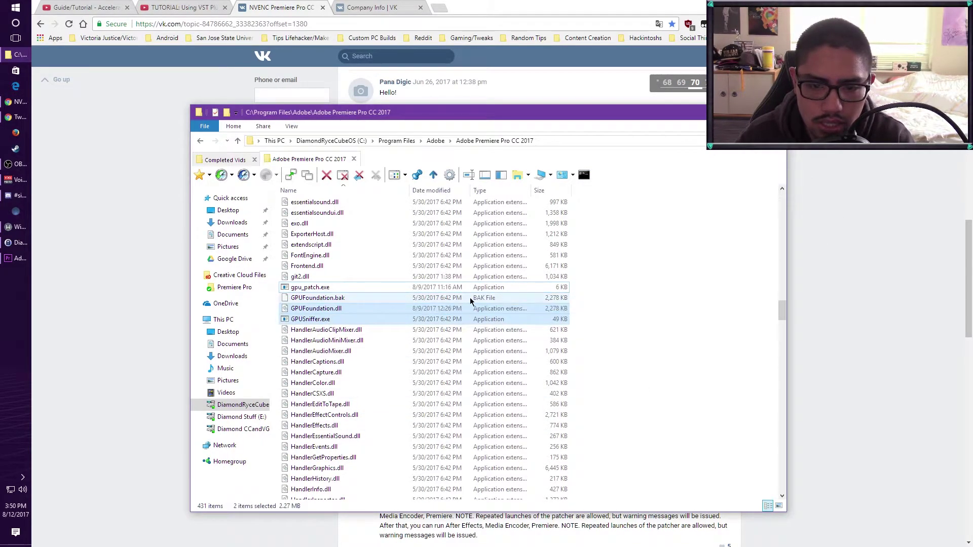
left_click_drag(595, 306, 368, 298)
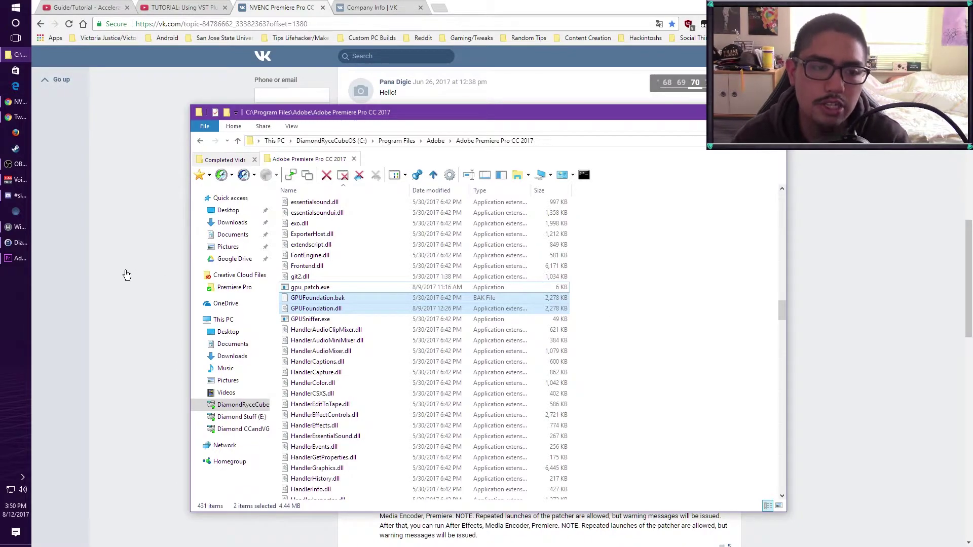
Switch to Premiere Pro, display its About window to check the program version, and dismiss it
left_click(16, 259)
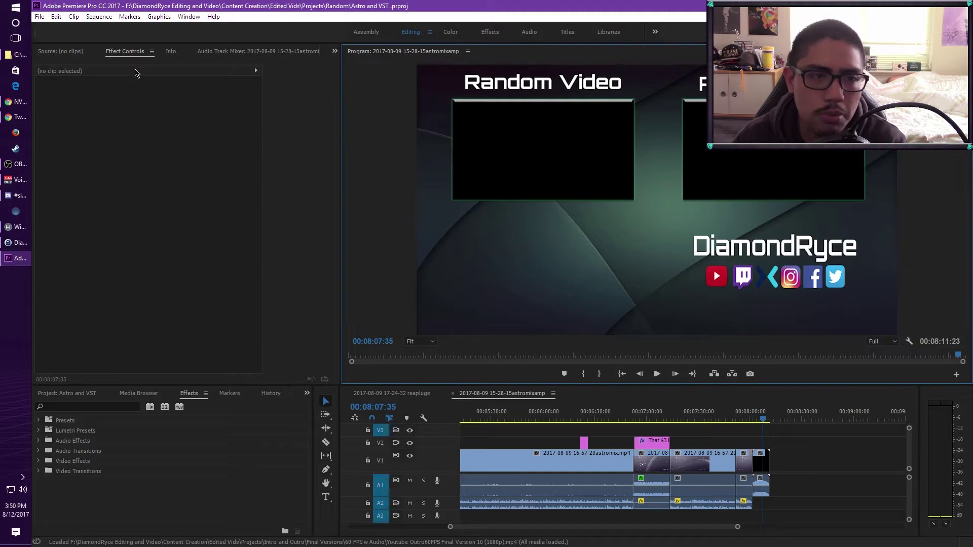
left_click(43, 18)
left_click(238, 117)
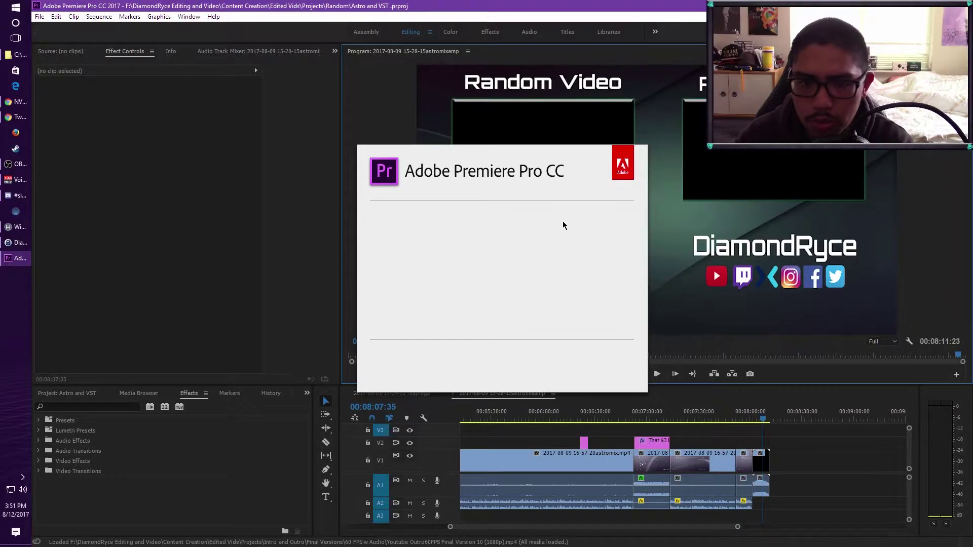
left_click(654, 162)
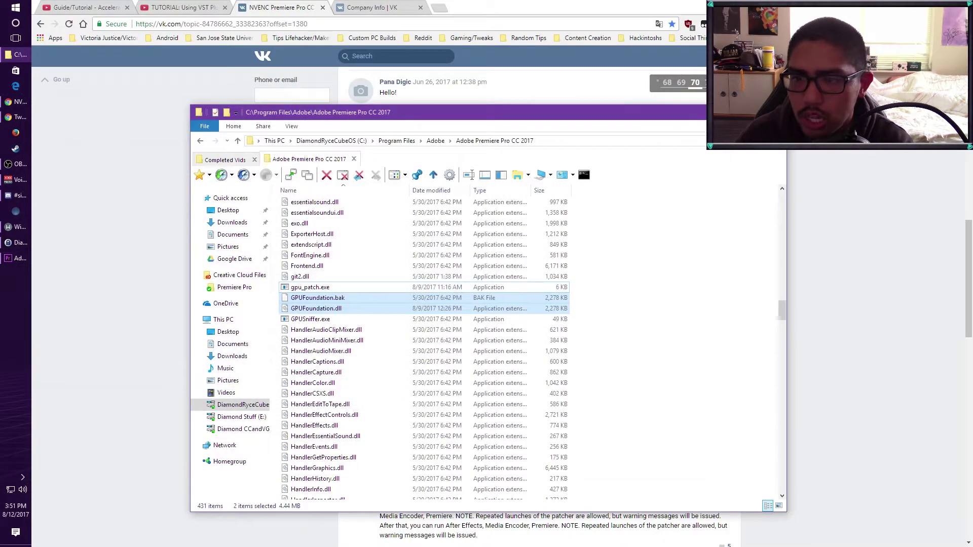
Open the media export settings for the sequence in Premiere Pro and inspect the available export formats, including NVENC_export
left_click(94, 202)
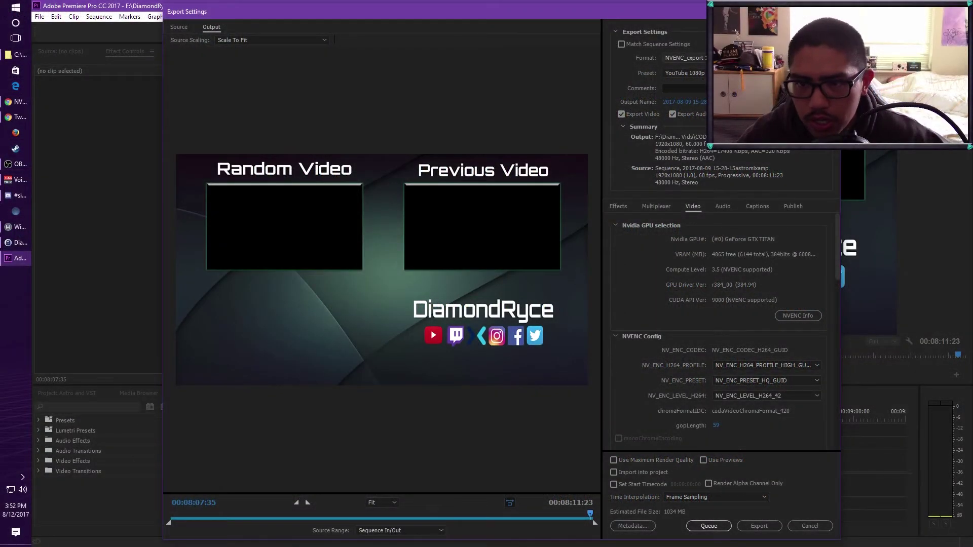
left_click(685, 58)
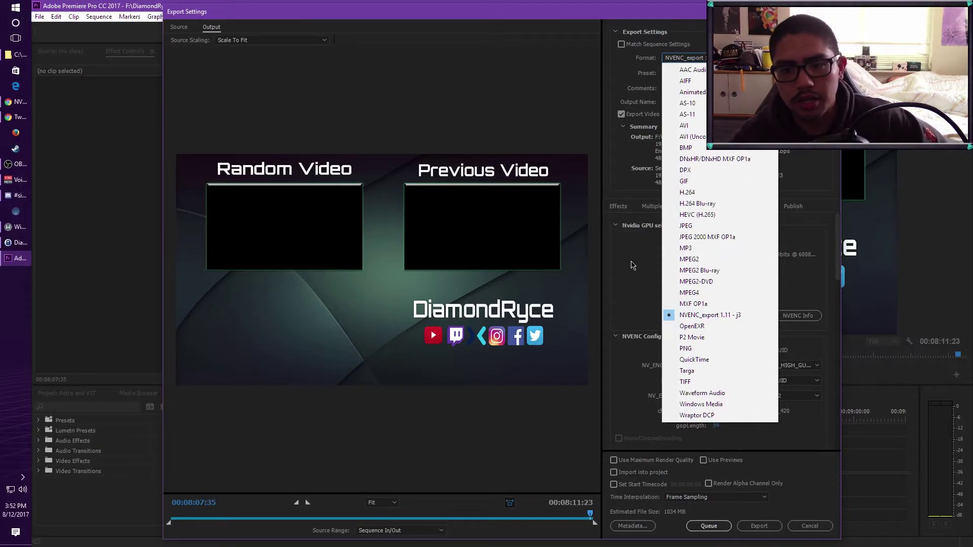
left_click(636, 262)
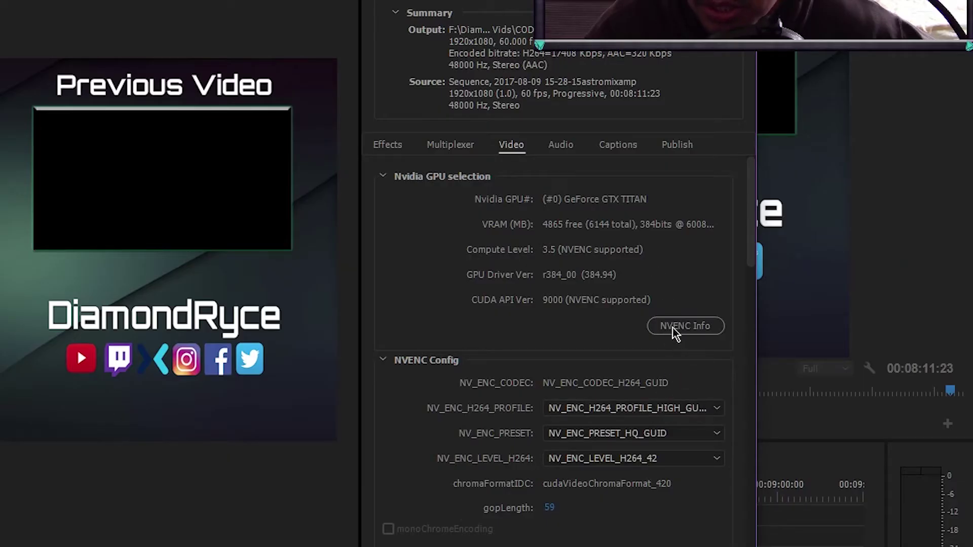
Display the NVENC encoder's reported capabilities from the video export settings and dismiss the report
left_click_drag(751, 252, 779, 252)
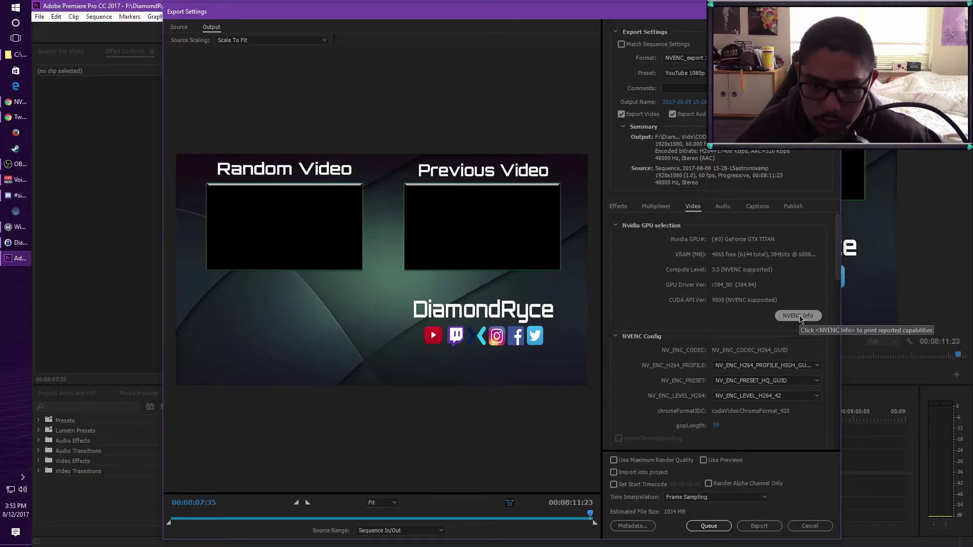
left_click(799, 317)
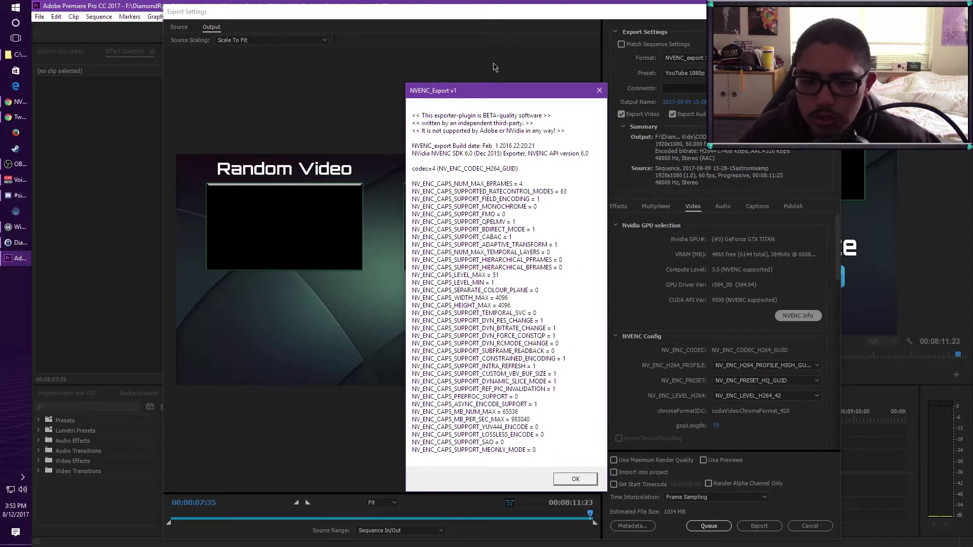
left_click(575, 479)
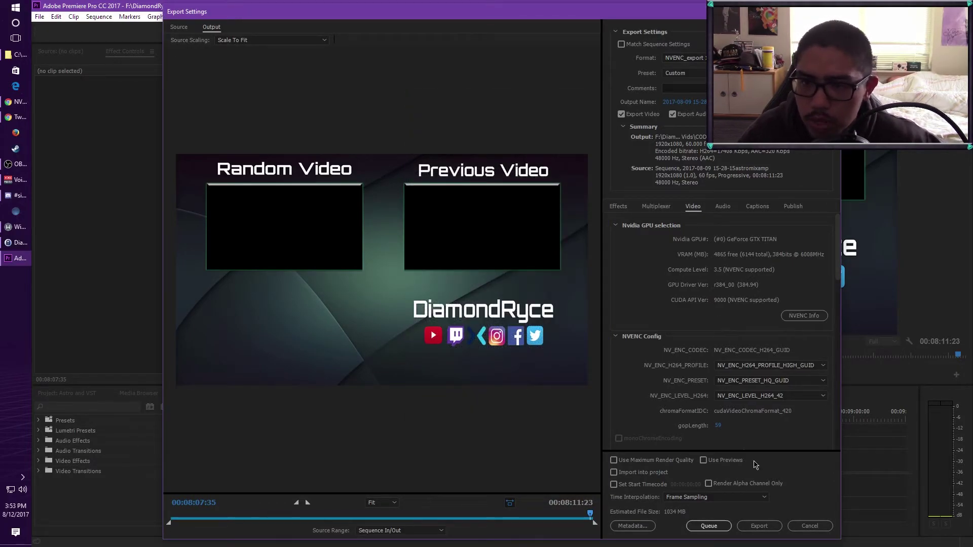
Switch to GPU-Z and show the sensor readings for the graphics card
left_click(442, 188)
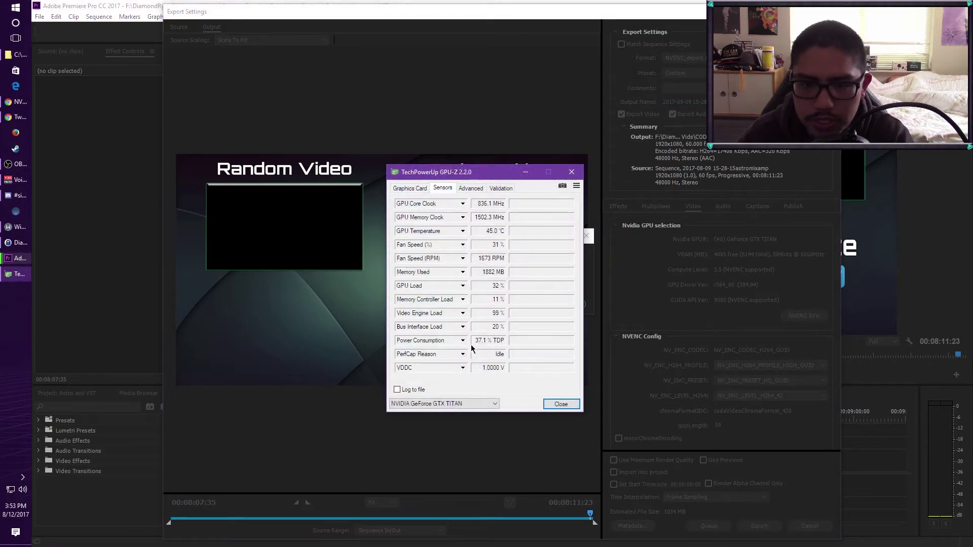